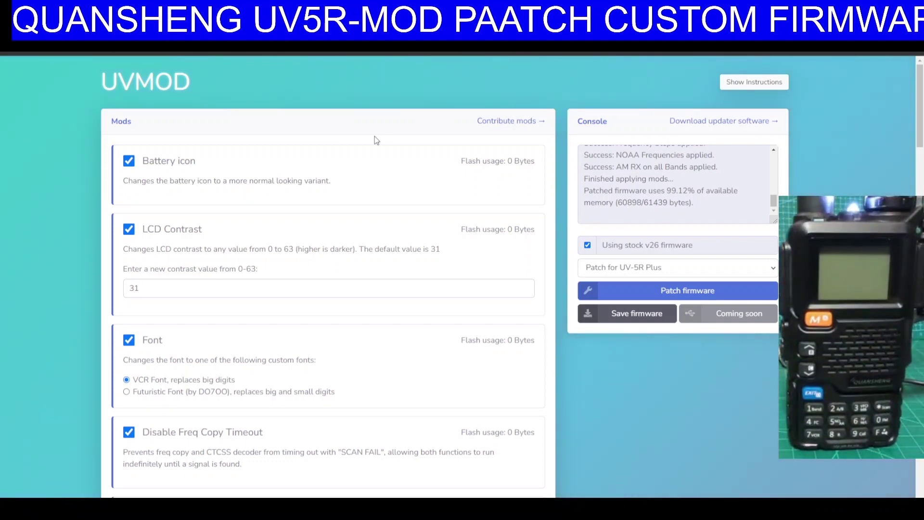
- Untick the 'AM RX on all Bands' mod in the mods list
{"action": "scroll", "coordinate": [418, 235], "scroll_direction": "down", "scroll_amount": 1}
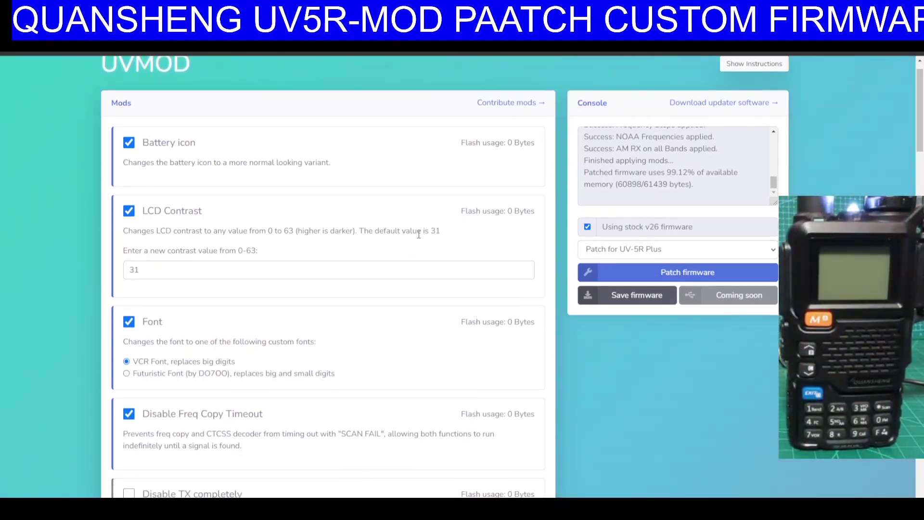
{"action": "scroll", "coordinate": [419, 235], "scroll_direction": "down", "scroll_amount": 5}
{"action": "scroll", "coordinate": [418, 250], "scroll_direction": "up", "scroll_amount": 5}
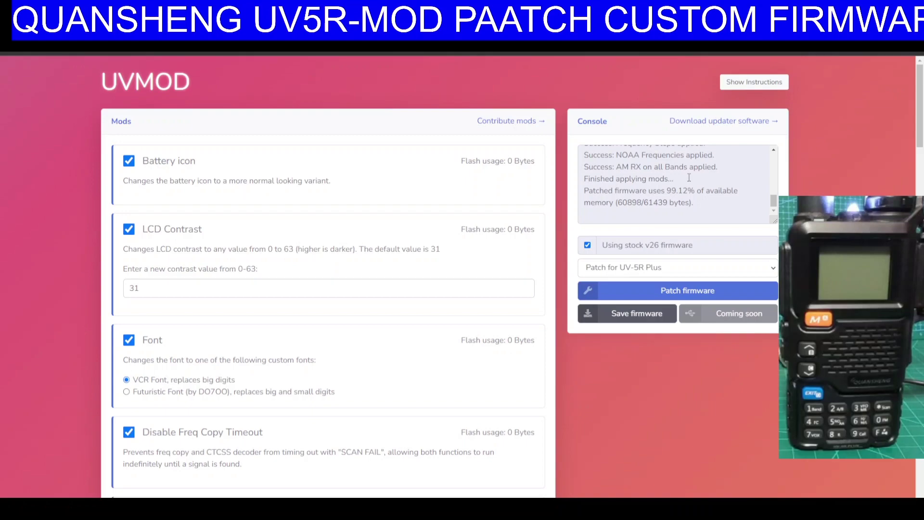
{"action": "scroll", "coordinate": [352, 266], "scroll_direction": "down", "scroll_amount": 6}
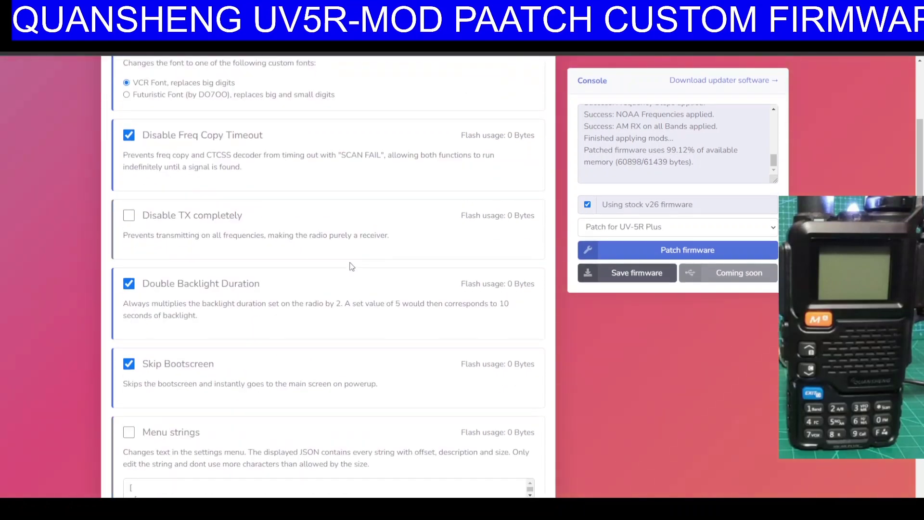
{"action": "scroll", "coordinate": [352, 266], "scroll_direction": "down", "scroll_amount": 8}
{"action": "scroll", "coordinate": [355, 289], "scroll_direction": "up", "scroll_amount": 14}
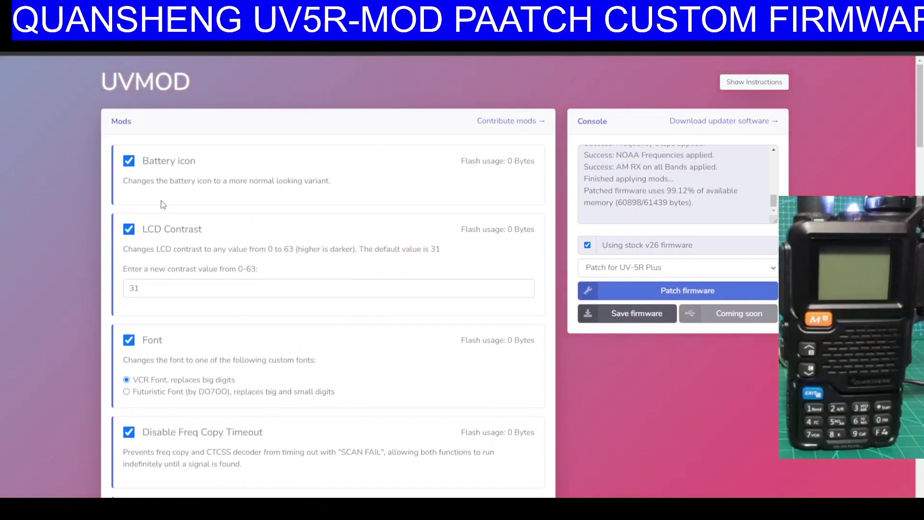
{"action": "scroll", "coordinate": [143, 177], "scroll_direction": "down", "scroll_amount": 9}
{"action": "scroll", "coordinate": [262, 266], "scroll_direction": "up", "scroll_amount": 3}
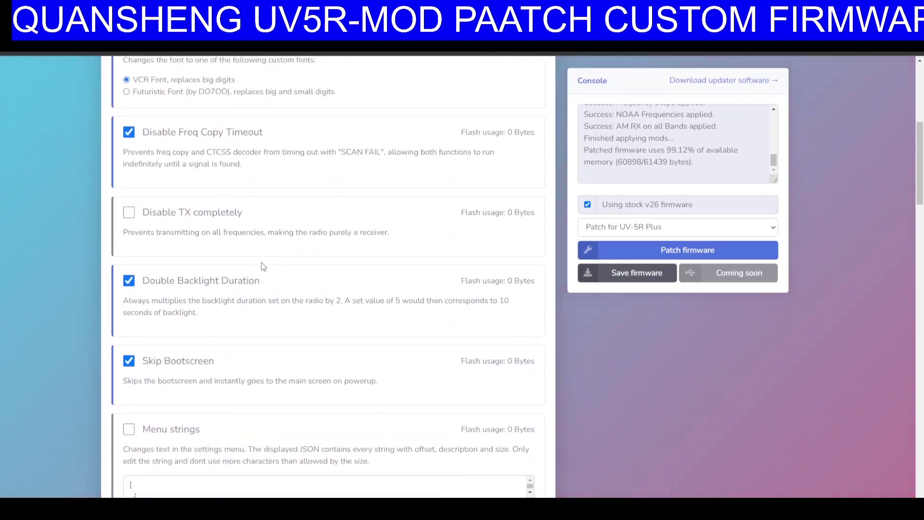
{"action": "scroll", "coordinate": [262, 267], "scroll_direction": "down", "scroll_amount": 11}
{"action": "scroll", "coordinate": [262, 267], "scroll_direction": "down", "scroll_amount": 20}
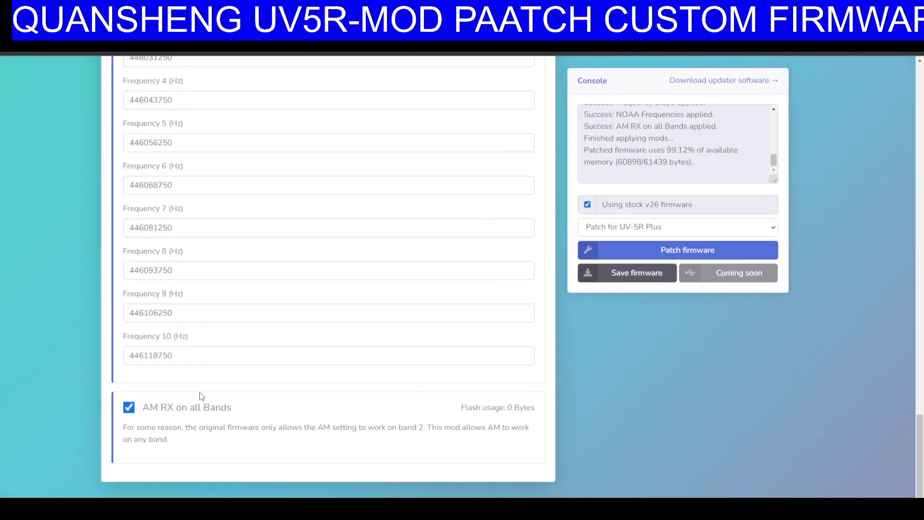
{"action": "left_click", "coordinate": [129, 409]}
- Scroll through the mods list to review which mods remain ticked
{"action": "scroll", "coordinate": [438, 346], "scroll_direction": "up", "scroll_amount": 20}
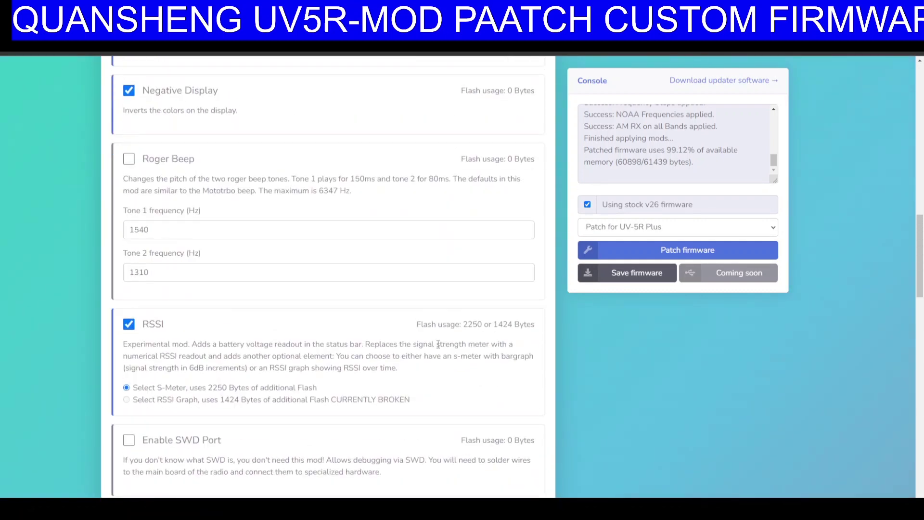
{"action": "scroll", "coordinate": [438, 344], "scroll_direction": "up", "scroll_amount": 6}
{"action": "scroll", "coordinate": [385, 286], "scroll_direction": "up", "scroll_amount": 3}
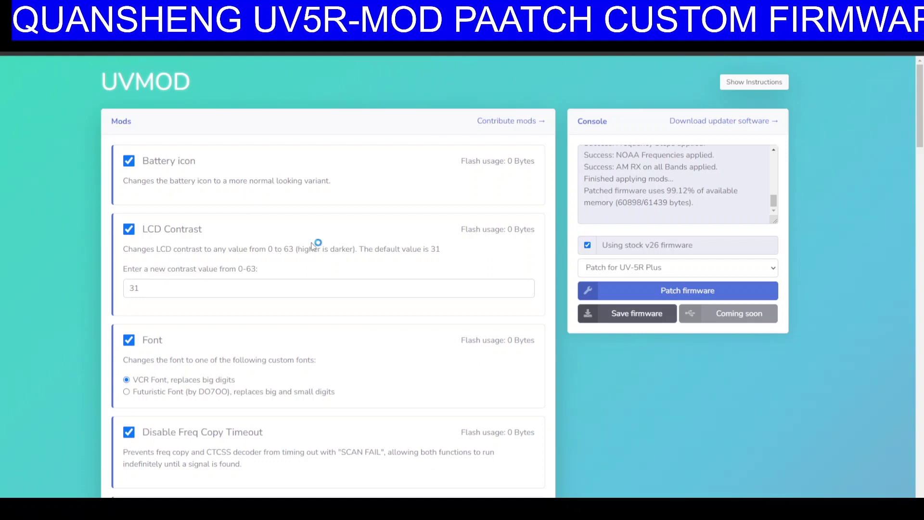
{"action": "scroll", "coordinate": [342, 238], "scroll_direction": "down", "scroll_amount": 2}
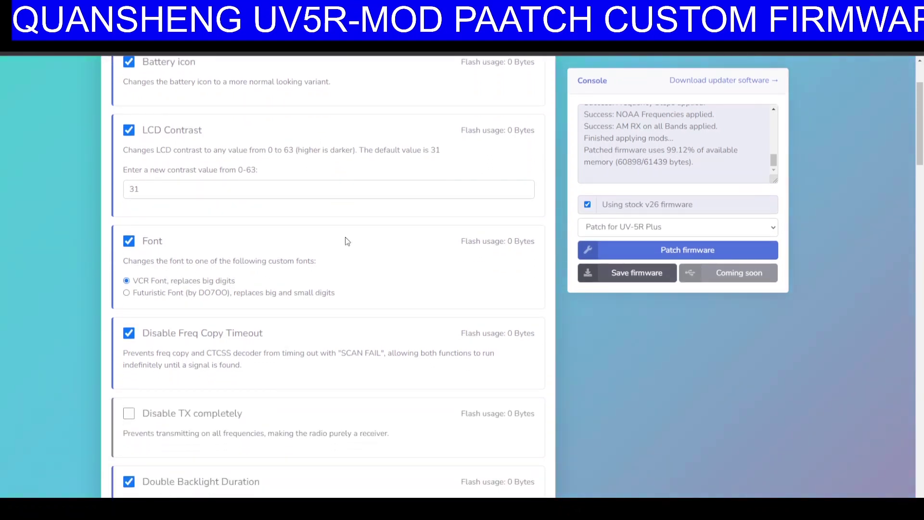
{"action": "scroll", "coordinate": [344, 249], "scroll_direction": "down", "scroll_amount": 1}
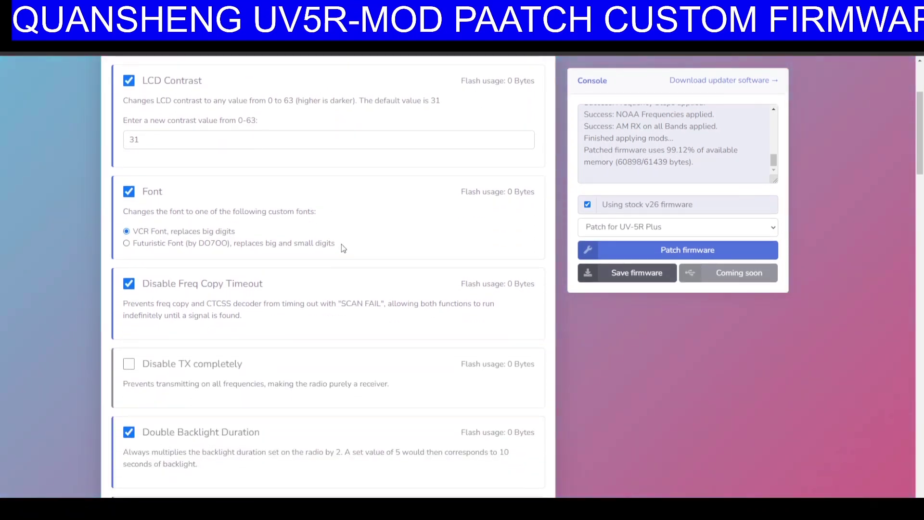
{"action": "scroll", "coordinate": [365, 235], "scroll_direction": "down", "scroll_amount": 2}
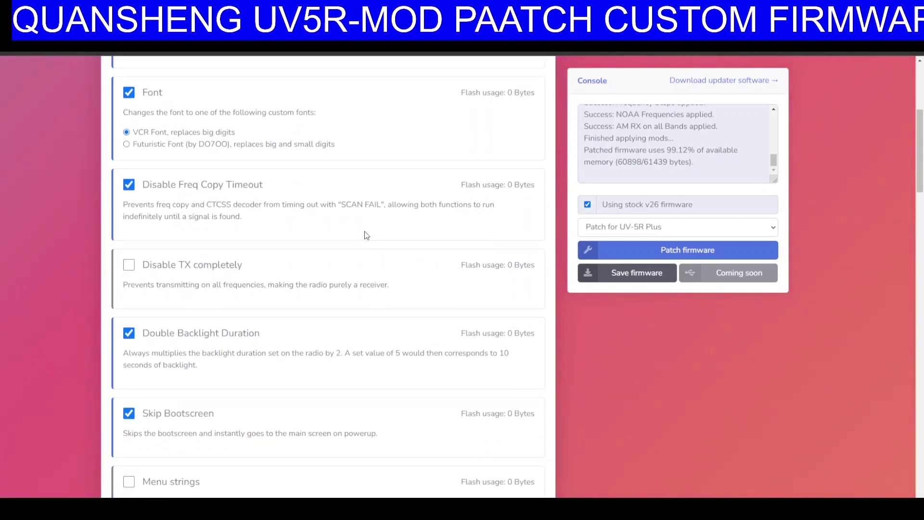
{"action": "scroll", "coordinate": [367, 235], "scroll_direction": "down", "scroll_amount": 2}
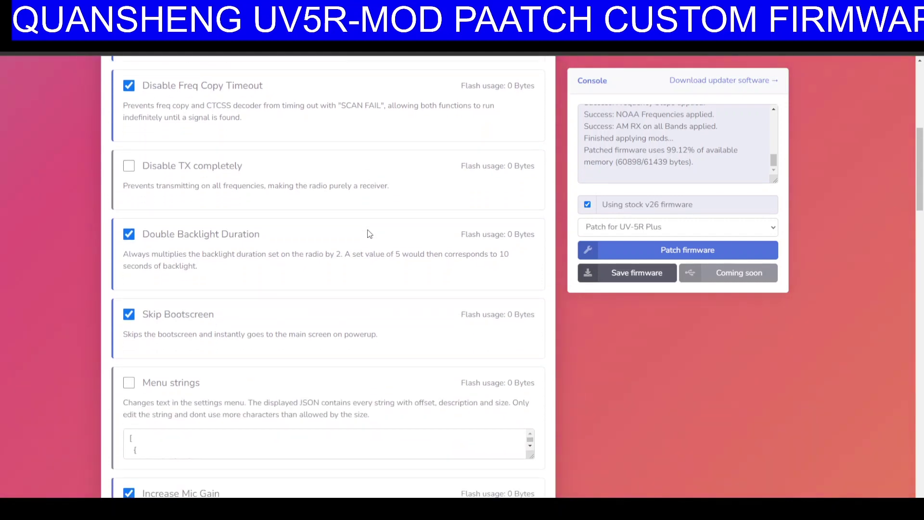
{"action": "scroll", "coordinate": [368, 234], "scroll_direction": "down", "scroll_amount": 2}
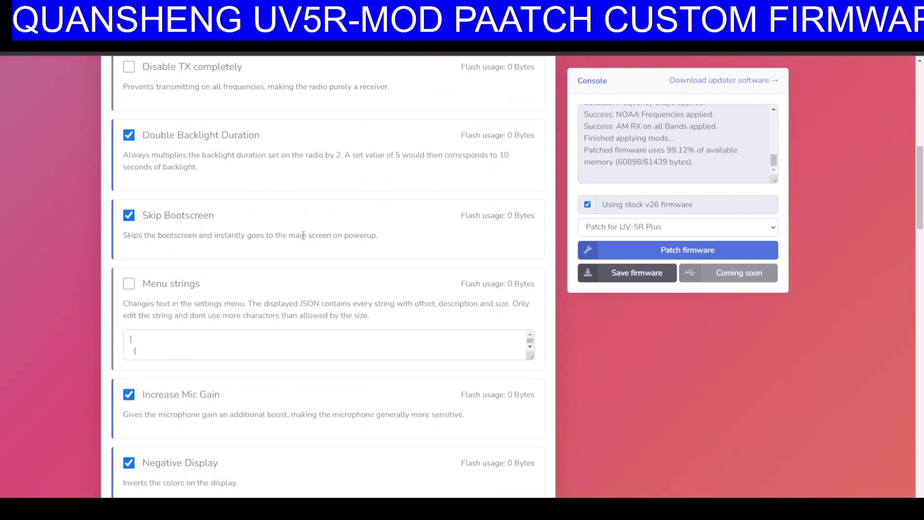
{"action": "scroll", "coordinate": [332, 252], "scroll_direction": "down", "scroll_amount": 1}
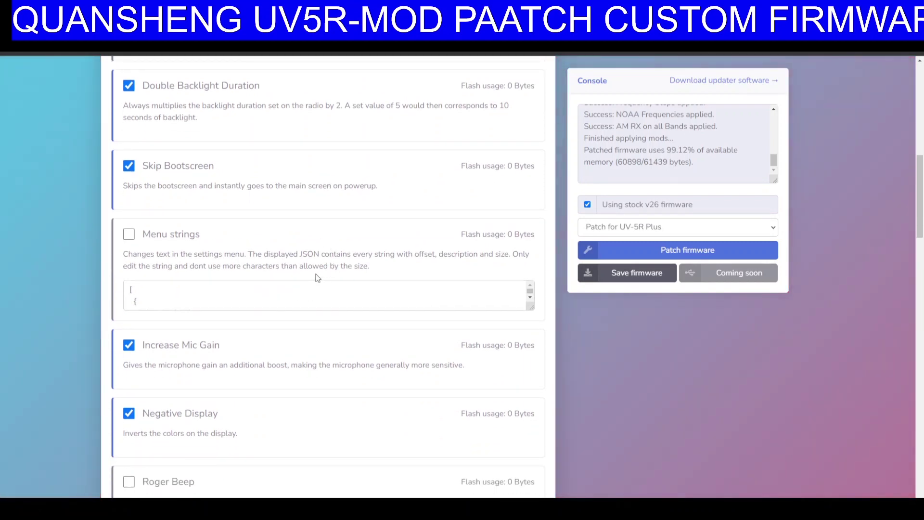
{"action": "scroll", "coordinate": [318, 269], "scroll_direction": "down", "scroll_amount": 3}
{"action": "scroll", "coordinate": [318, 269], "scroll_direction": "down", "scroll_amount": 2}
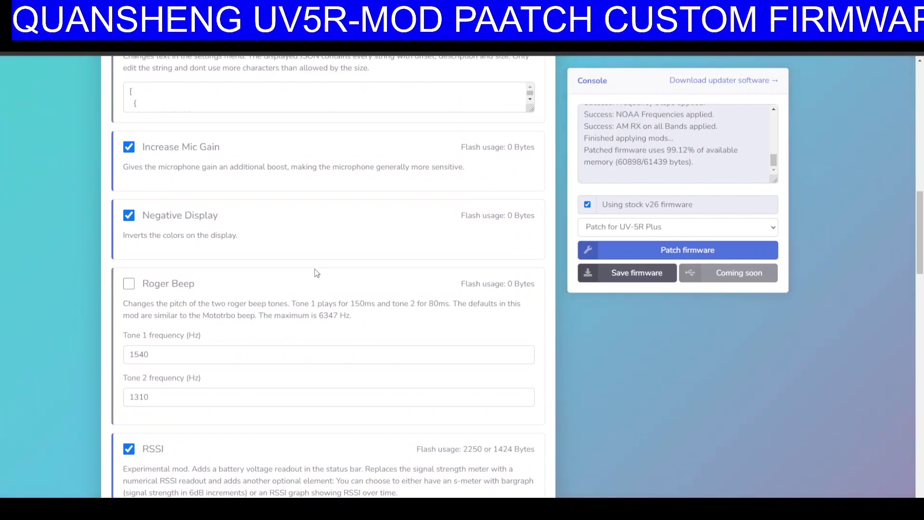
{"action": "scroll", "coordinate": [320, 248], "scroll_direction": "down", "scroll_amount": 5}
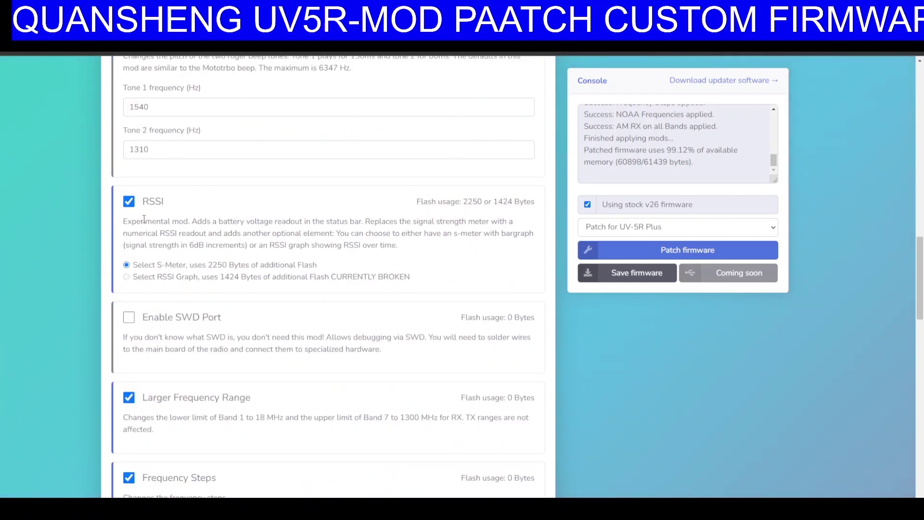
{"action": "scroll", "coordinate": [399, 289], "scroll_direction": "up", "scroll_amount": 7}
{"action": "scroll", "coordinate": [400, 289], "scroll_direction": "up", "scroll_amount": 13}
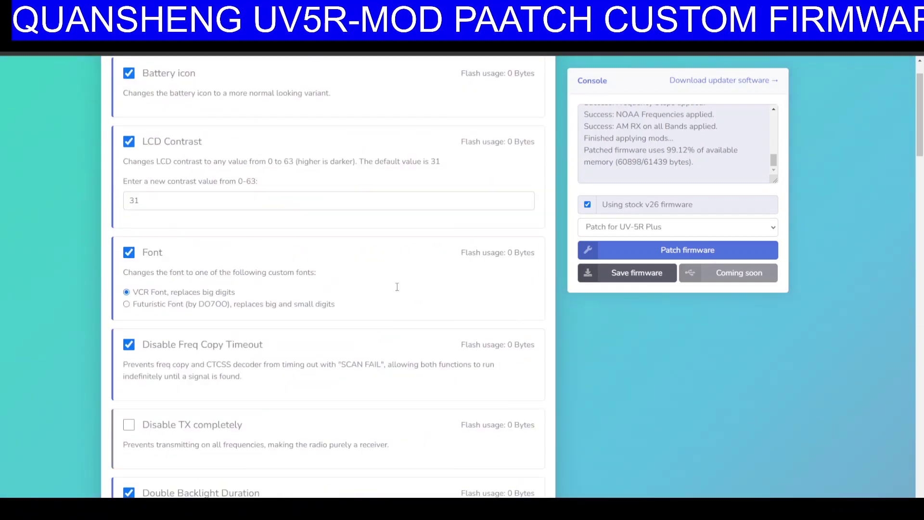
{"action": "scroll", "coordinate": [302, 231], "scroll_direction": "down", "scroll_amount": 5}
{"action": "scroll", "coordinate": [302, 231], "scroll_direction": "down", "scroll_amount": 14}
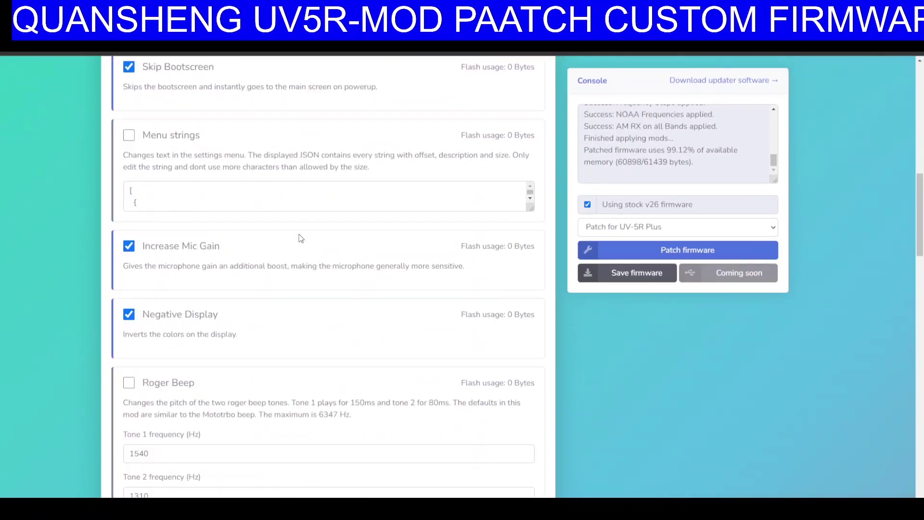
{"action": "scroll", "coordinate": [292, 246], "scroll_direction": "down", "scroll_amount": 6}
{"action": "scroll", "coordinate": [292, 246], "scroll_direction": "up", "scroll_amount": 20}
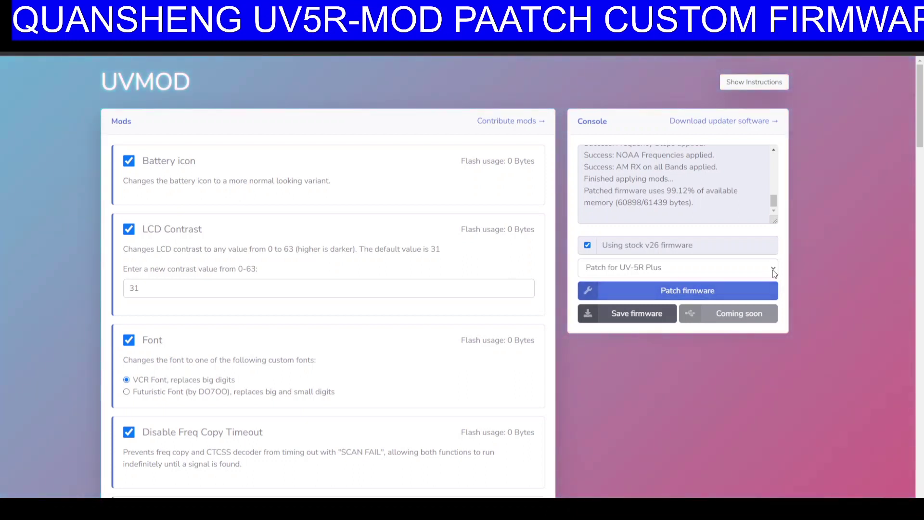
- Re-patch the firmware with 'Patch for UV-5R Plus' as the target radio
{"action": "left_click", "coordinate": [773, 270]}
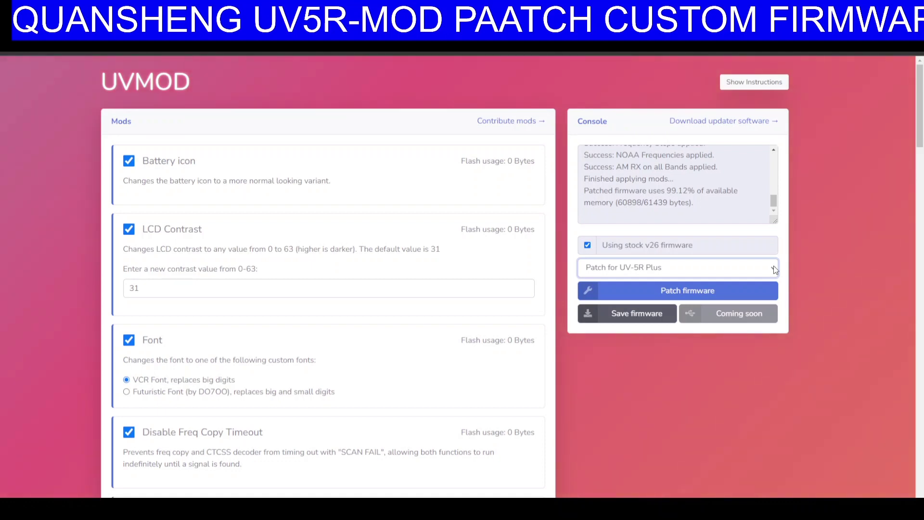
{"action": "left_click", "coordinate": [672, 291]}
- Download the re-patched UV-5R Plus firmware file with Save firmware
{"action": "scroll", "coordinate": [398, 274], "scroll_direction": "down", "scroll_amount": 5}
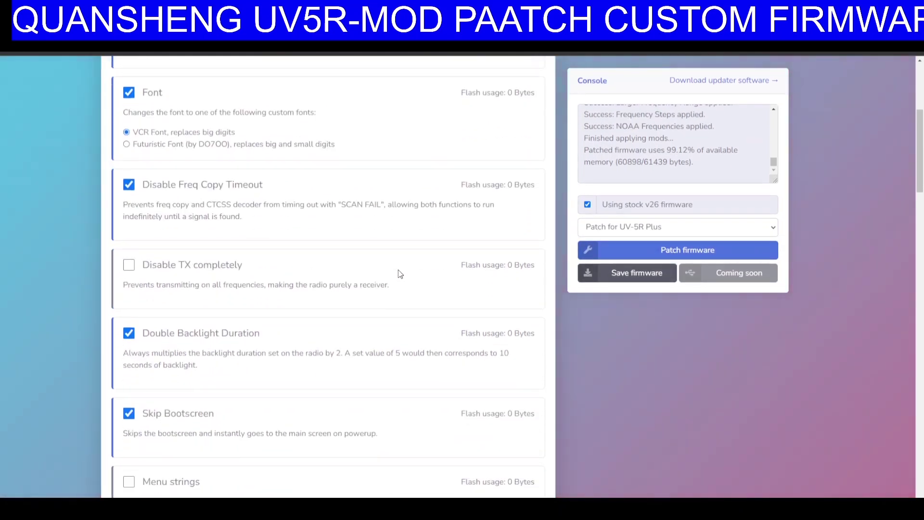
{"action": "scroll", "coordinate": [399, 279], "scroll_direction": "down", "scroll_amount": 12}
{"action": "scroll", "coordinate": [397, 285], "scroll_direction": "up", "scroll_amount": 15}
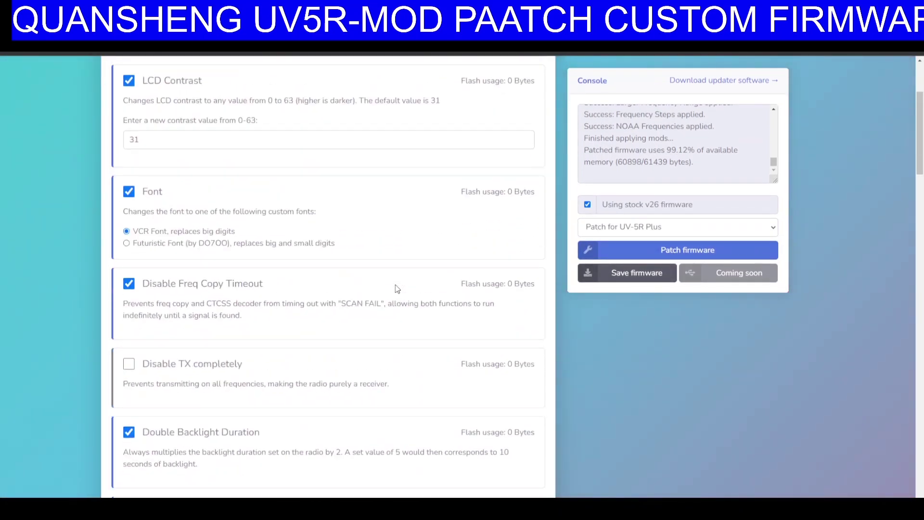
{"action": "scroll", "coordinate": [395, 287], "scroll_direction": "up", "scroll_amount": 3}
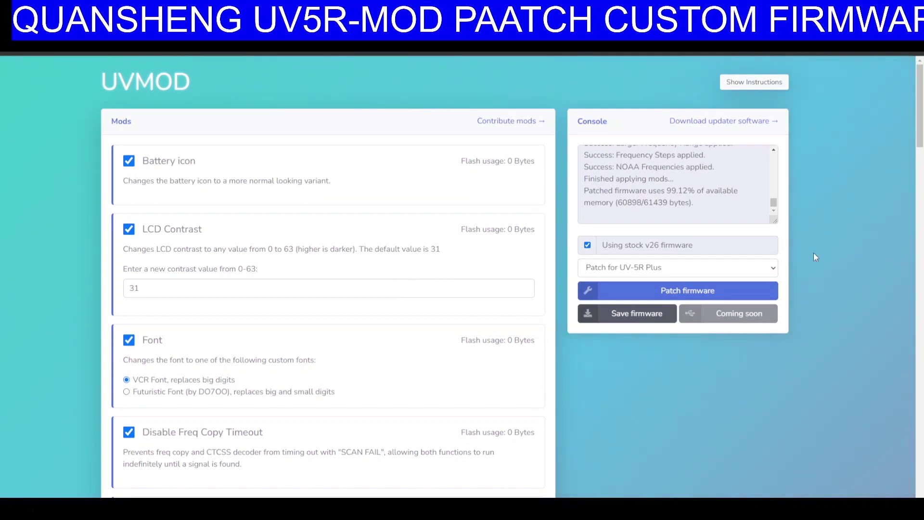
{"action": "scroll", "coordinate": [831, 210], "scroll_direction": "down", "scroll_amount": 1}
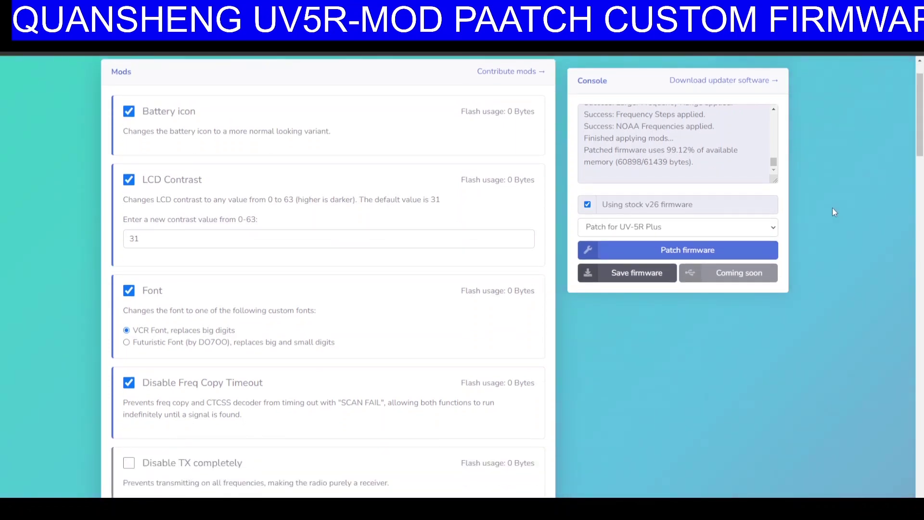
{"action": "left_click", "coordinate": [622, 278]}
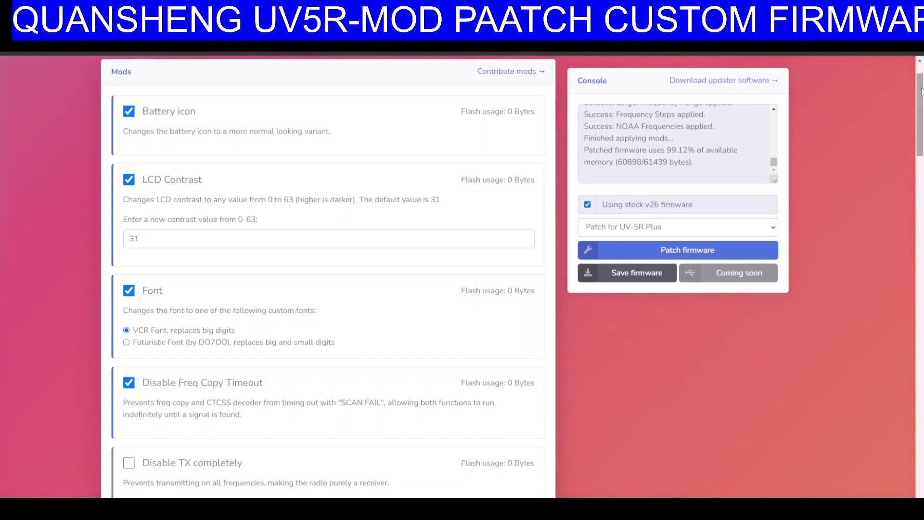
{"action": "left_click_drag", "start_coordinate": [922, 96], "coordinate": [832, 97]}
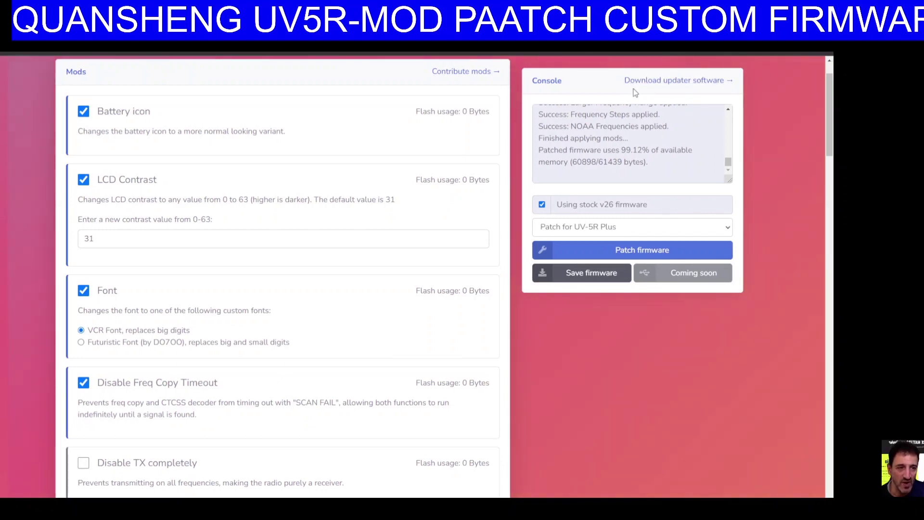